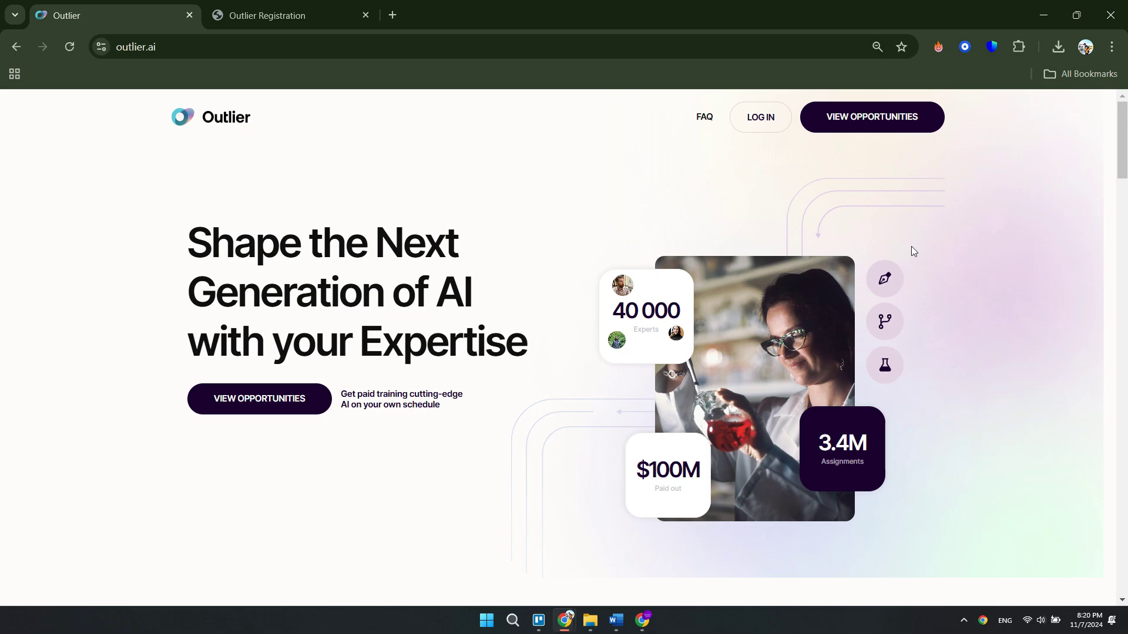
{"action": "scroll", "coordinate": [911, 246], "scroll_direction": "down", "scroll_amount": 4}
{"action": "scroll", "coordinate": [793, 308], "scroll_direction": "down", "scroll_amount": 3}
{"action": "scroll", "coordinate": [656, 376], "scroll_direction": "up", "scroll_amount": 4}
{"action": "scroll", "coordinate": [489, 348], "scroll_direction": "down", "scroll_amount": 3}
{"action": "scroll", "coordinate": [489, 348], "scroll_direction": "down", "scroll_amount": 3}
{"action": "scroll", "coordinate": [489, 348], "scroll_direction": "down", "scroll_amount": 1}
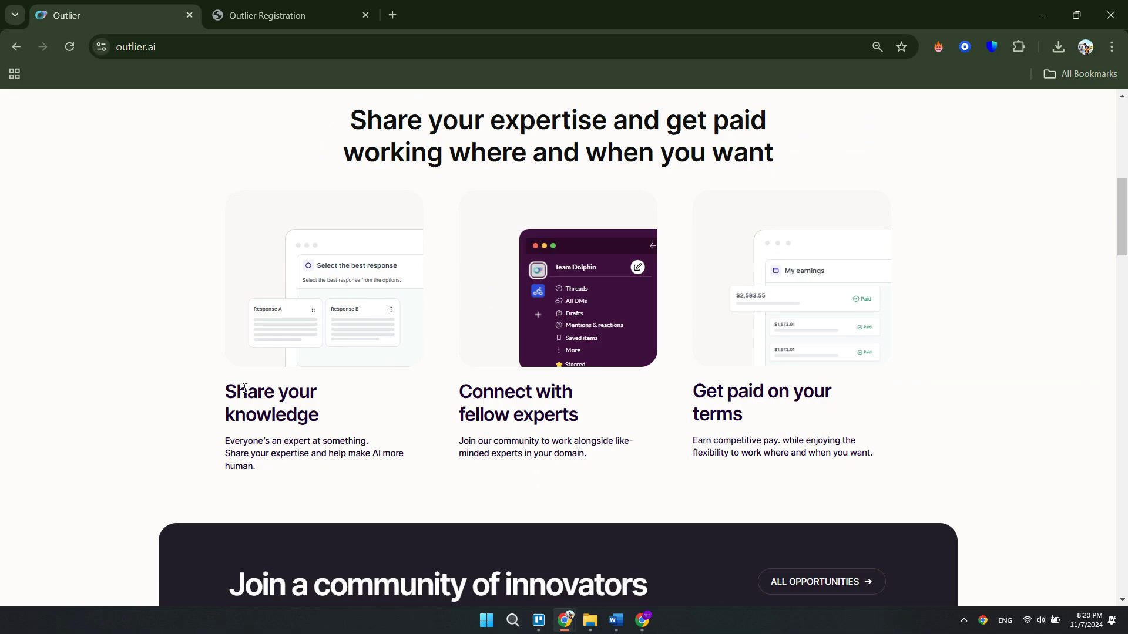
- Highlight the Share your knowledge, Connect with fellow experts and Get paid headings
{"action": "left_click_drag", "start_coordinate": [225, 391], "coordinate": [374, 419]}
{"action": "left_click", "coordinate": [375, 419]}
{"action": "left_click_drag", "start_coordinate": [459, 392], "coordinate": [616, 408]}
{"action": "left_click", "coordinate": [679, 401]}
{"action": "left_click_drag", "start_coordinate": [693, 391], "coordinate": [825, 416]}
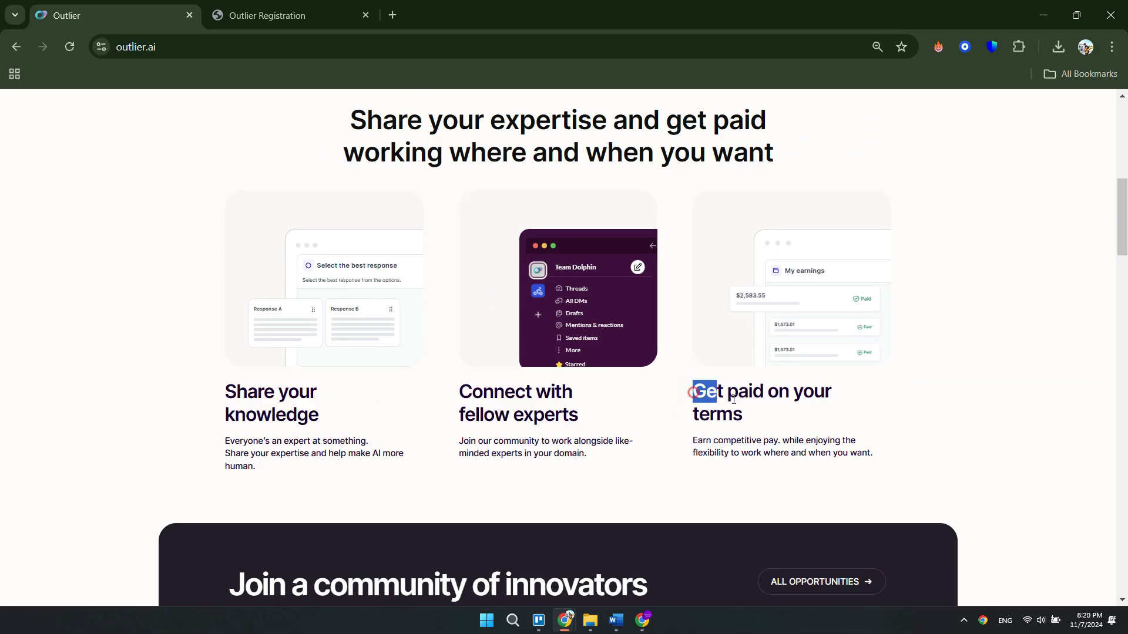
{"action": "left_click", "coordinate": [826, 417]}
{"action": "scroll", "coordinate": [826, 417], "scroll_direction": "down", "scroll_amount": 1}
- Highlight part of a card description, then open the full Outlier job board
{"action": "left_click_drag", "start_coordinate": [767, 366], "coordinate": [744, 379]}
{"action": "left_click", "coordinate": [626, 412]}
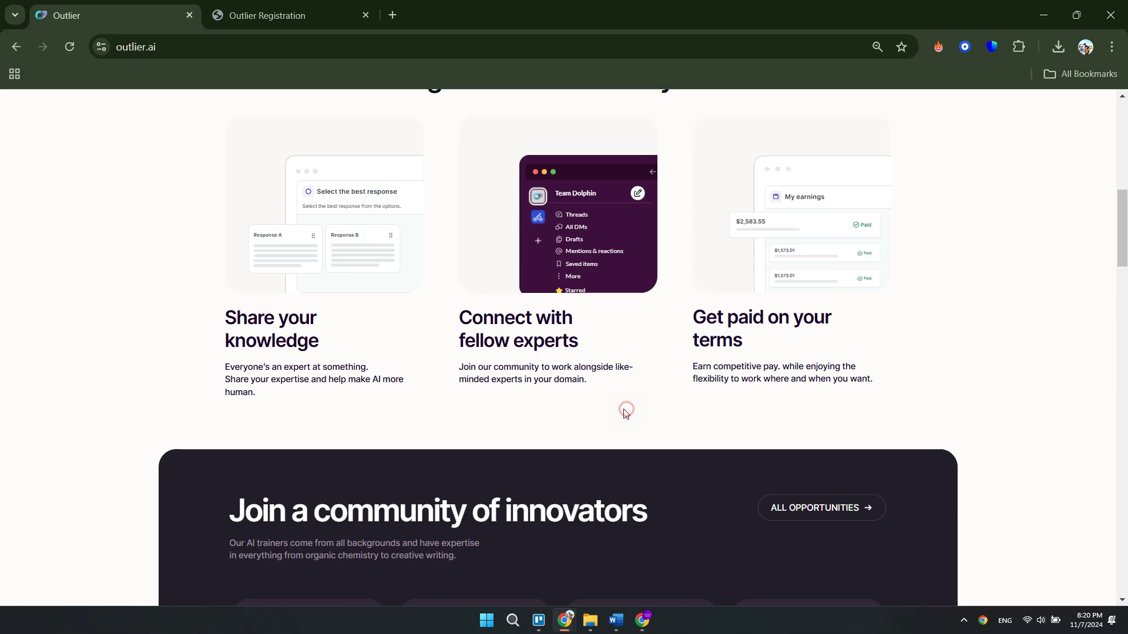
{"action": "scroll", "coordinate": [570, 410], "scroll_direction": "down", "scroll_amount": 2}
{"action": "scroll", "coordinate": [499, 384], "scroll_direction": "down", "scroll_amount": 2}
{"action": "scroll", "coordinate": [500, 383], "scroll_direction": "down", "scroll_amount": 1}
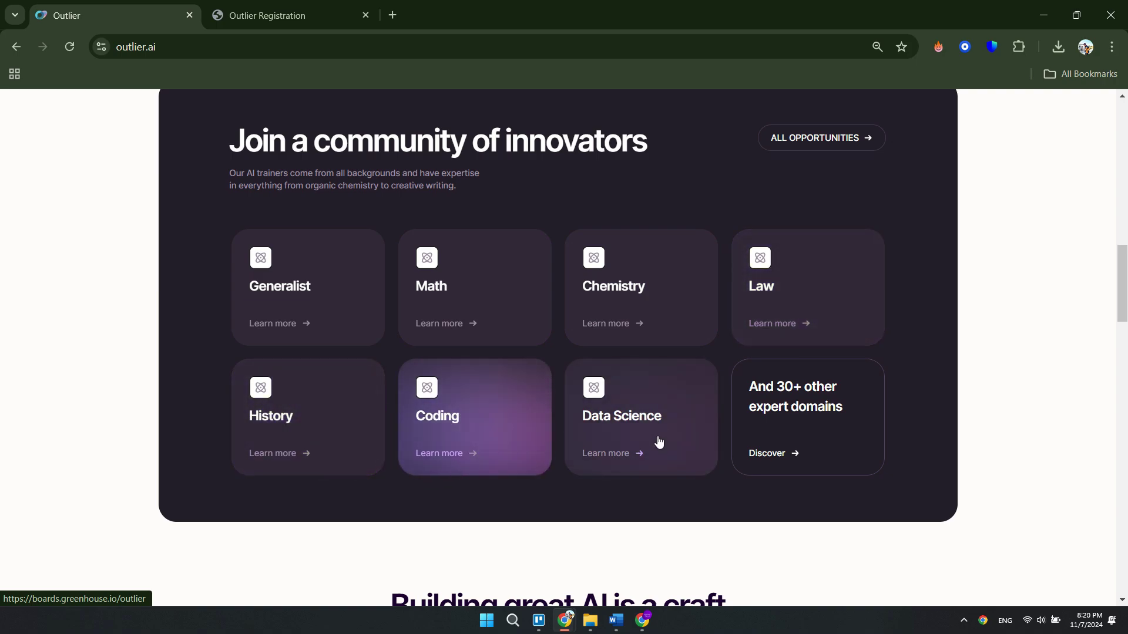
{"action": "scroll", "coordinate": [658, 441], "scroll_direction": "down", "scroll_amount": 3}
{"action": "scroll", "coordinate": [616, 458], "scroll_direction": "down", "scroll_amount": 3}
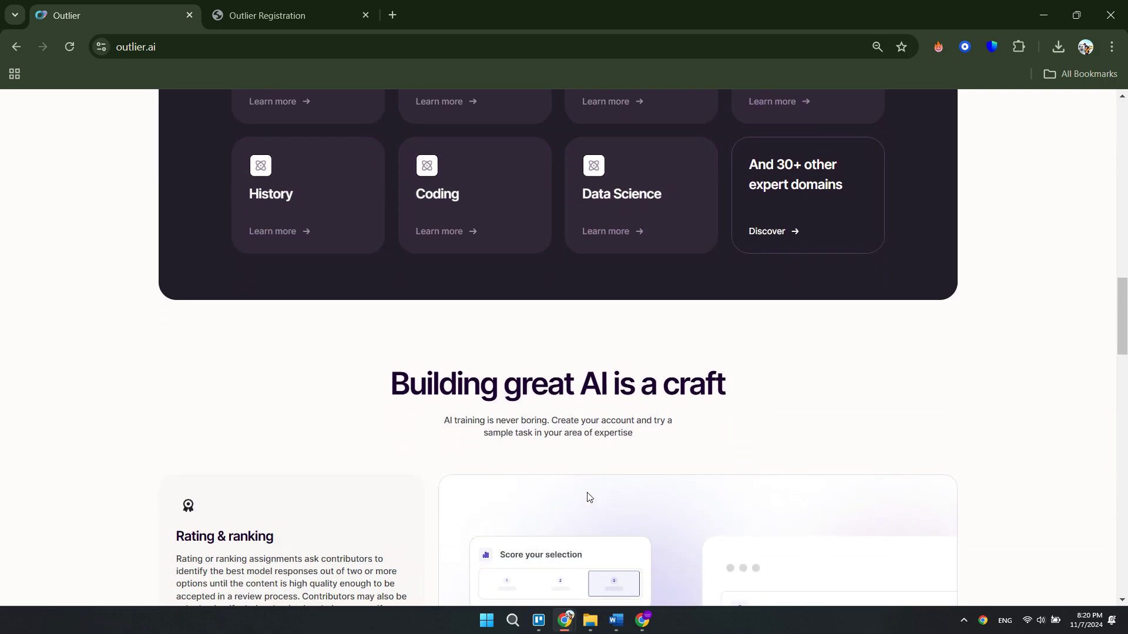
{"action": "scroll", "coordinate": [588, 497], "scroll_direction": "down", "scroll_amount": 3}
{"action": "scroll", "coordinate": [572, 467], "scroll_direction": "down", "scroll_amount": 2}
{"action": "scroll", "coordinate": [547, 444], "scroll_direction": "down", "scroll_amount": 1}
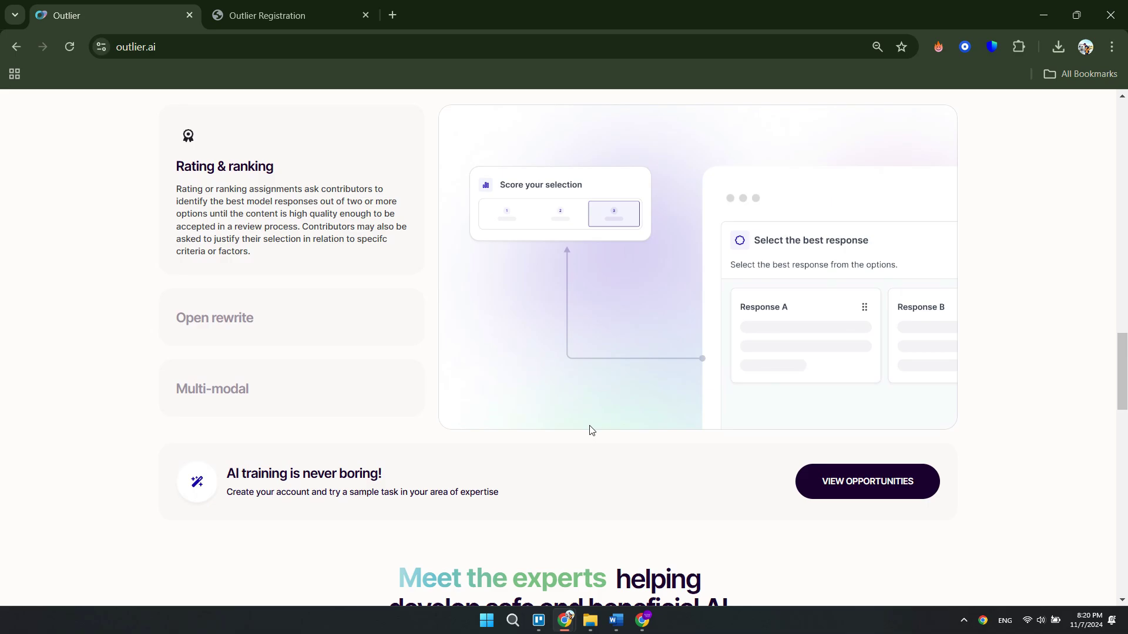
{"action": "scroll", "coordinate": [576, 484], "scroll_direction": "up", "scroll_amount": 2}
{"action": "scroll", "coordinate": [617, 442], "scroll_direction": "up", "scroll_amount": 4}
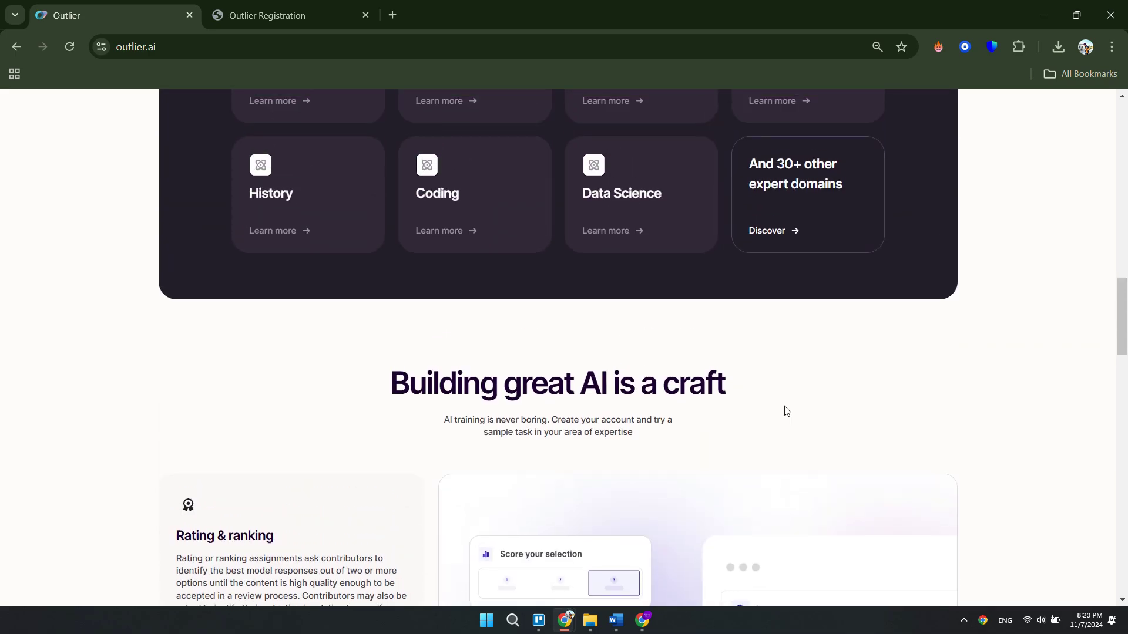
{"action": "left_click", "coordinate": [808, 213]}
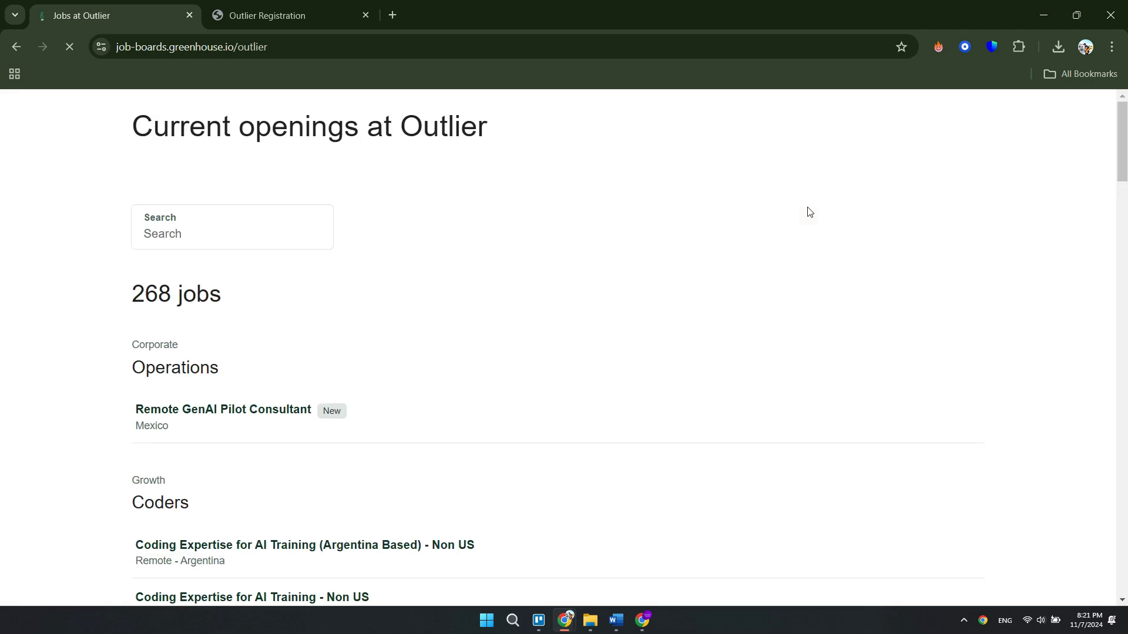
{"action": "scroll", "coordinate": [271, 380], "scroll_direction": "down", "scroll_amount": 1}
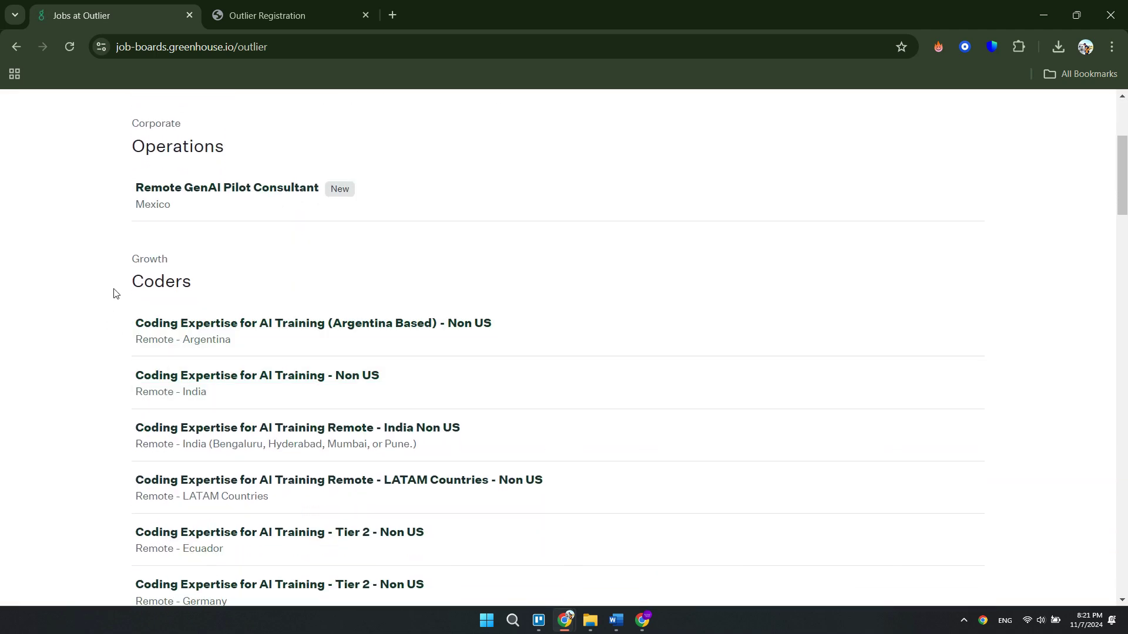
{"action": "scroll", "coordinate": [271, 379], "scroll_direction": "down", "scroll_amount": 4}
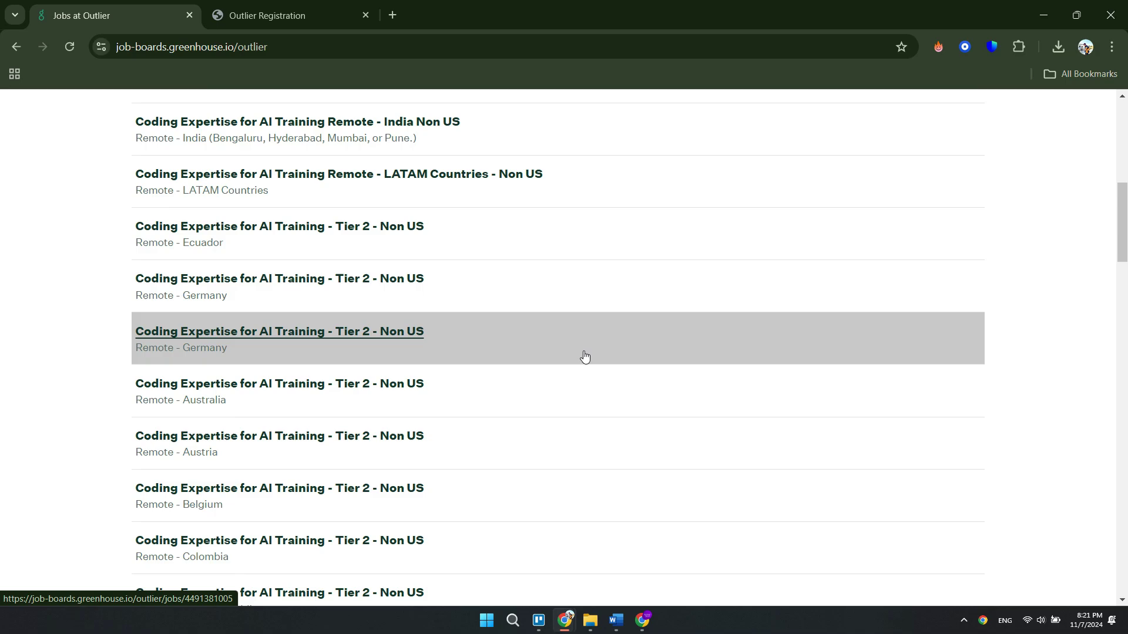
{"action": "scroll", "coordinate": [633, 380], "scroll_direction": "down", "scroll_amount": 2}
{"action": "scroll", "coordinate": [633, 379], "scroll_direction": "down", "scroll_amount": 2}
{"action": "scroll", "coordinate": [582, 400], "scroll_direction": "down", "scroll_amount": 1}
{"action": "scroll", "coordinate": [583, 401], "scroll_direction": "down", "scroll_amount": 2}
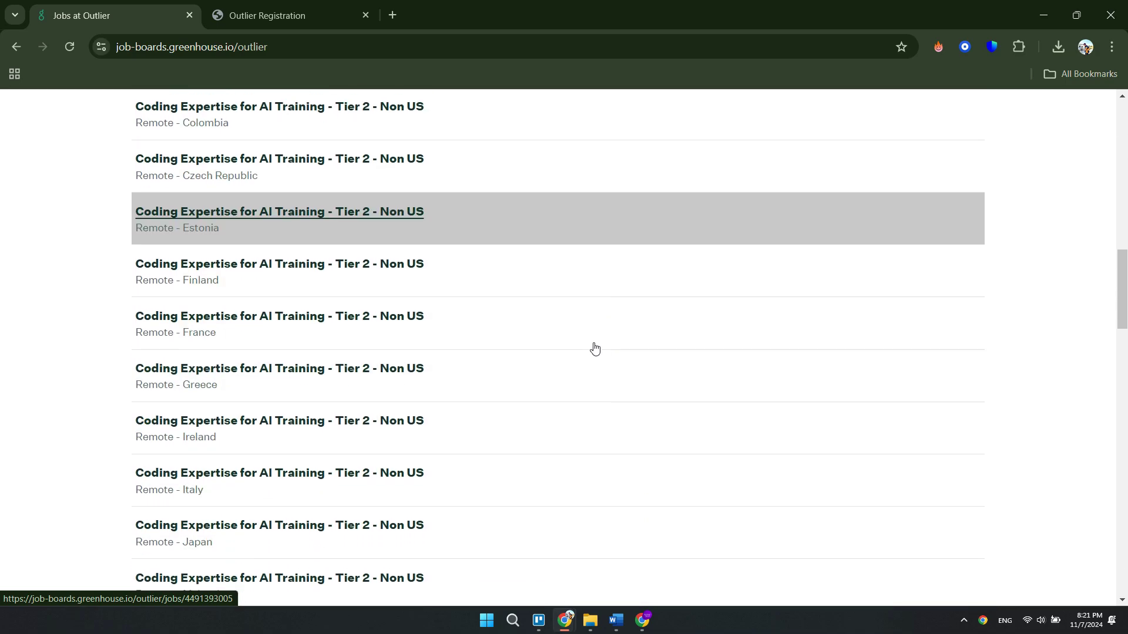
{"action": "scroll", "coordinate": [583, 401], "scroll_direction": "down", "scroll_amount": 2}
{"action": "scroll", "coordinate": [588, 373], "scroll_direction": "down", "scroll_amount": 2}
{"action": "scroll", "coordinate": [587, 373], "scroll_direction": "down", "scroll_amount": 3}
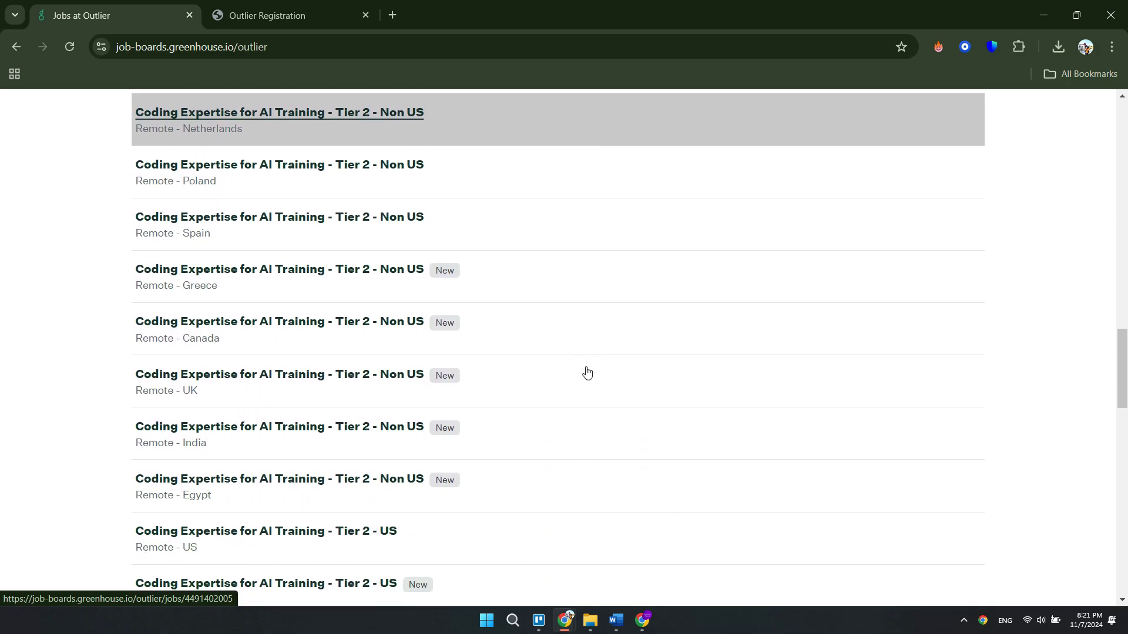
{"action": "scroll", "coordinate": [584, 348], "scroll_direction": "down", "scroll_amount": 3}
{"action": "scroll", "coordinate": [556, 351], "scroll_direction": "down", "scroll_amount": 2}
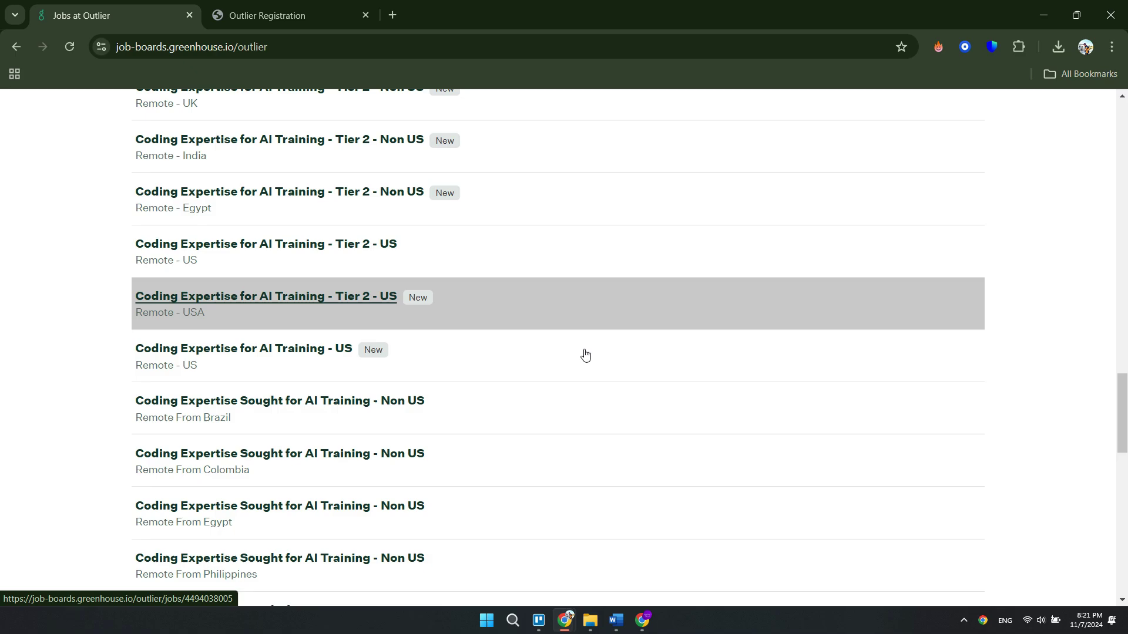
{"action": "scroll", "coordinate": [584, 401], "scroll_direction": "down", "scroll_amount": 3}
{"action": "scroll", "coordinate": [588, 379], "scroll_direction": "down", "scroll_amount": 2}
{"action": "scroll", "coordinate": [589, 378], "scroll_direction": "down", "scroll_amount": 3}
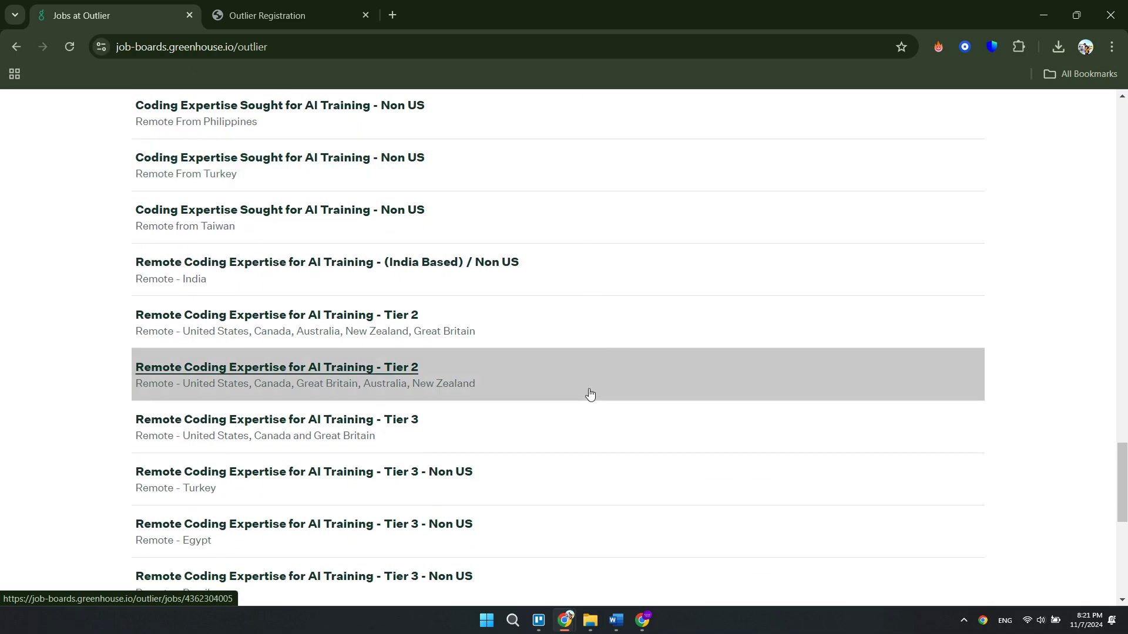
{"action": "scroll", "coordinate": [590, 387], "scroll_direction": "down", "scroll_amount": 2}
{"action": "scroll", "coordinate": [626, 388], "scroll_direction": "down", "scroll_amount": 2}
{"action": "scroll", "coordinate": [639, 387], "scroll_direction": "down", "scroll_amount": 1}
{"action": "scroll", "coordinate": [639, 387], "scroll_direction": "down", "scroll_amount": 3}
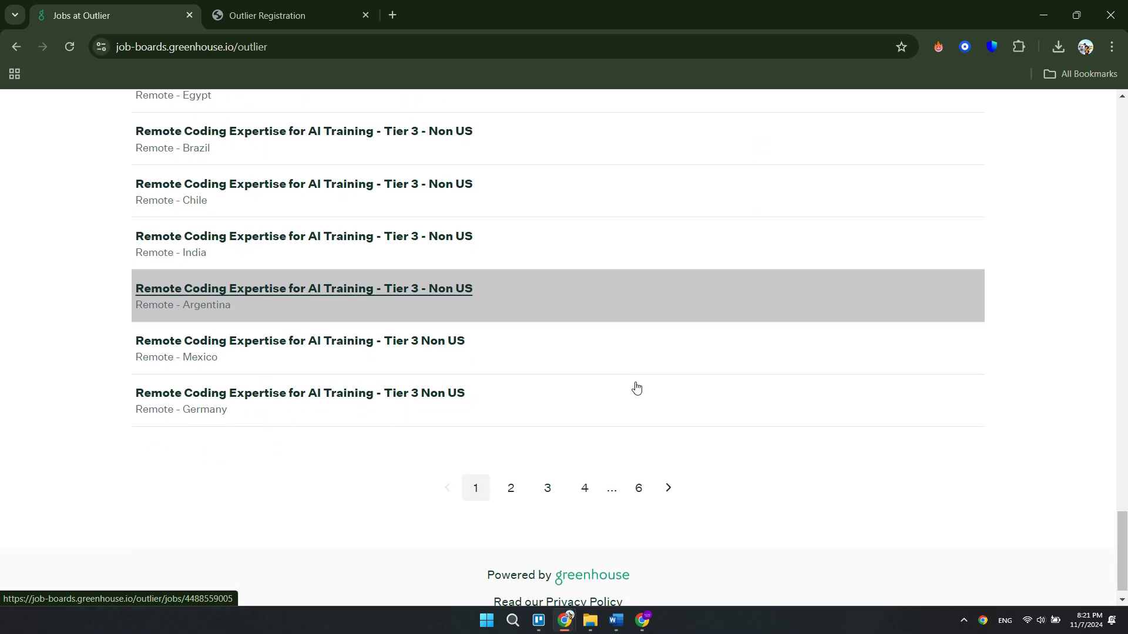
{"action": "scroll", "coordinate": [634, 387], "scroll_direction": "down", "scroll_amount": 1}
{"action": "scroll", "coordinate": [350, 449], "scroll_direction": "up", "scroll_amount": 3}
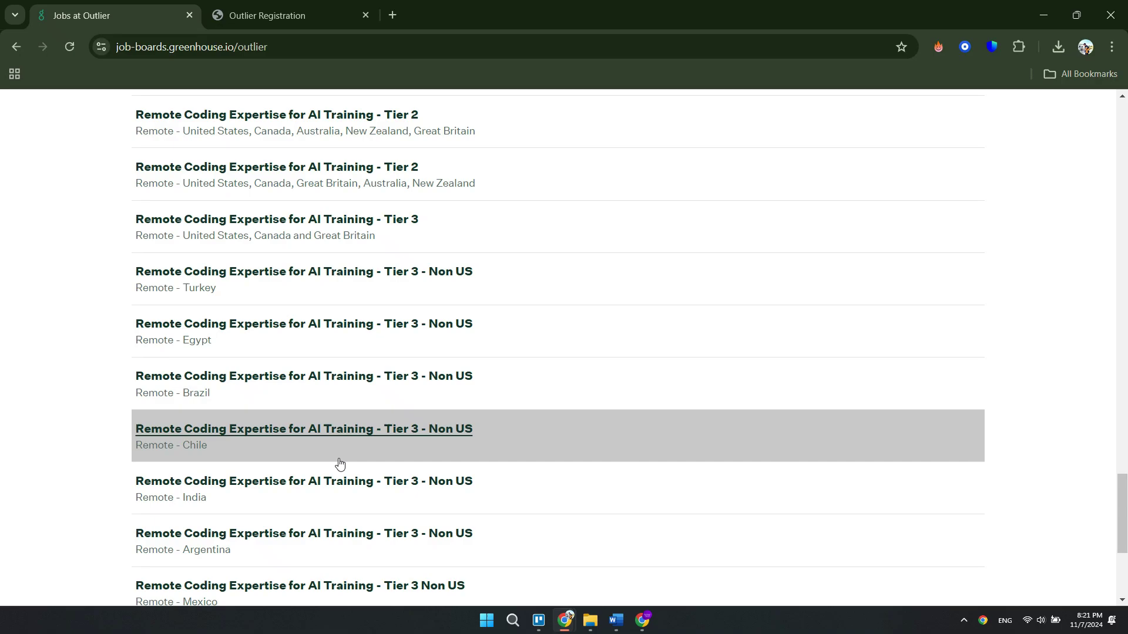
{"action": "scroll", "coordinate": [265, 396], "scroll_direction": "up", "scroll_amount": 1}
{"action": "scroll", "coordinate": [229, 336], "scroll_direction": "up", "scroll_amount": 1}
- Open the Tier 3 Non US coding posting for Turkey and skim its description
{"action": "left_click", "coordinate": [223, 308]}
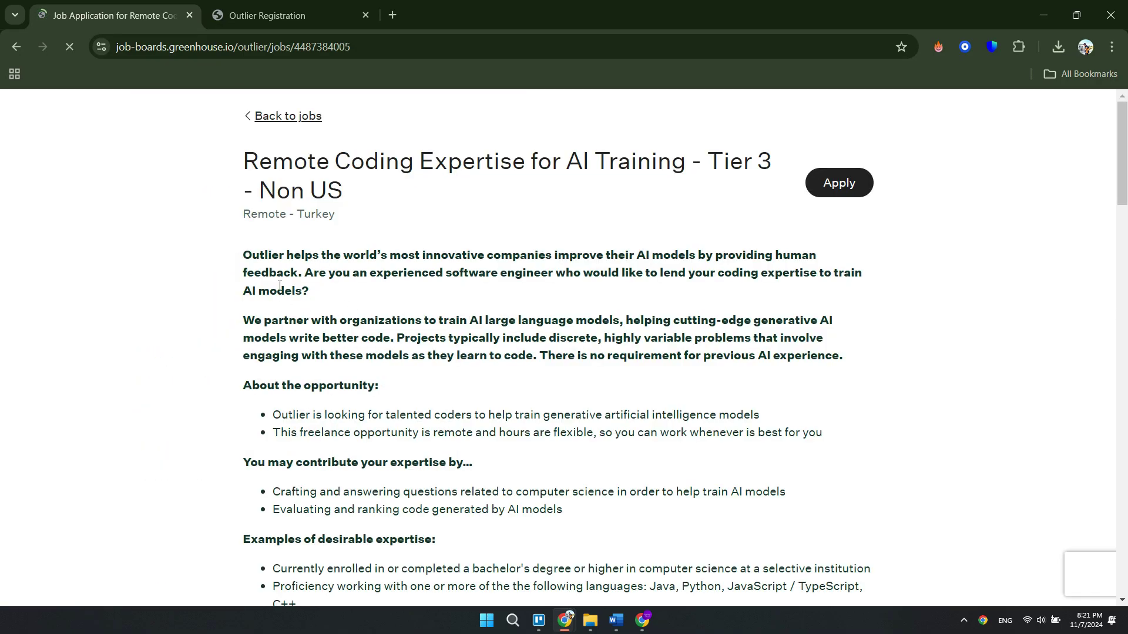
{"action": "left_click_drag", "start_coordinate": [245, 254], "coordinate": [528, 357]}
{"action": "left_click", "coordinate": [742, 391]}
{"action": "scroll", "coordinate": [440, 304], "scroll_direction": "down", "scroll_amount": 1}
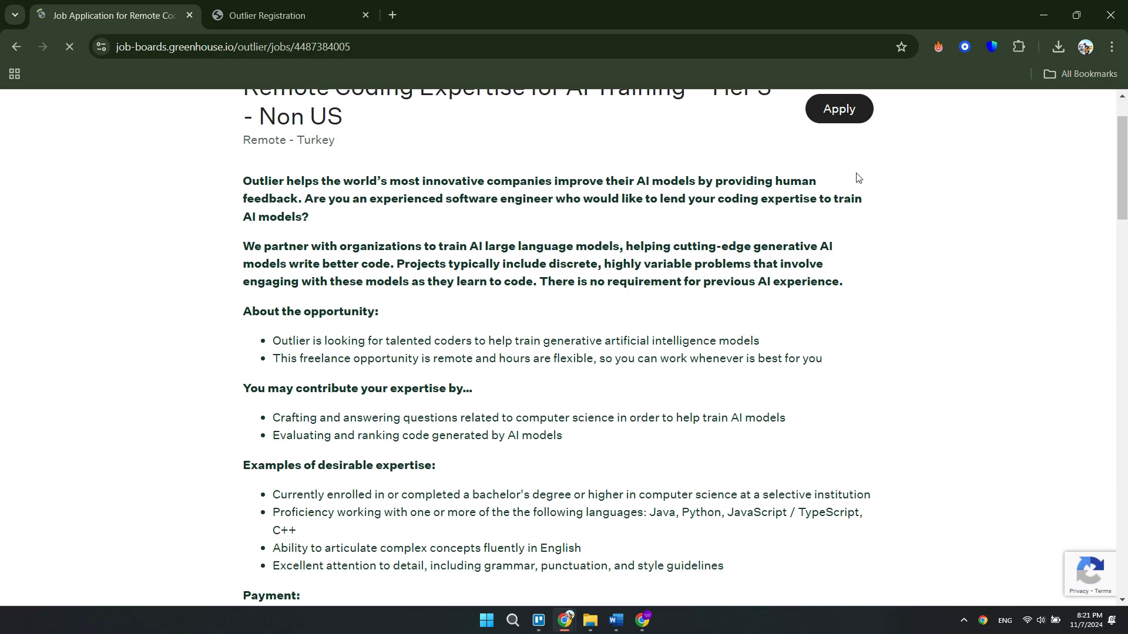
- Review the application form's Last Name and contact fields, then return to the job list
{"action": "left_click", "coordinate": [839, 109]}
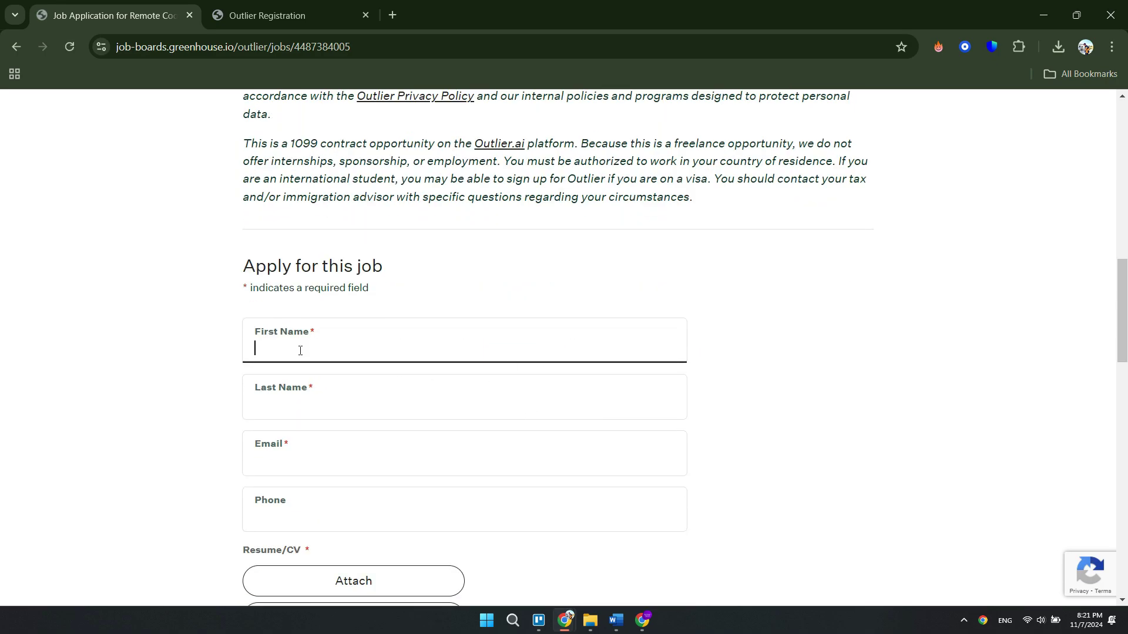
{"action": "scroll", "coordinate": [301, 352], "scroll_direction": "down", "scroll_amount": 1}
{"action": "left_click", "coordinate": [313, 330]}
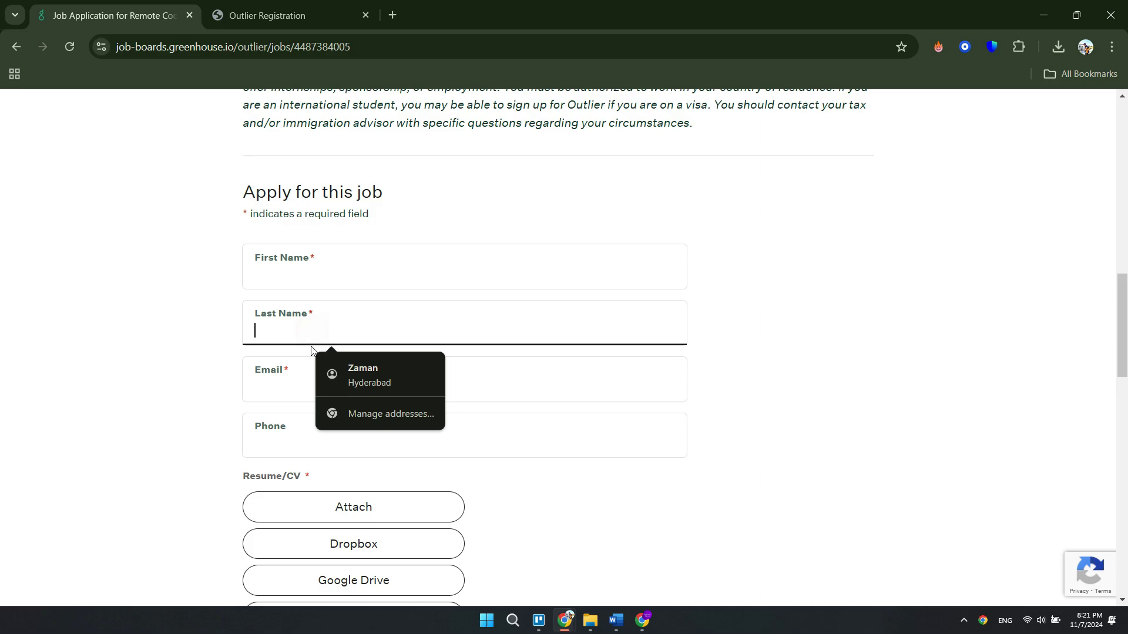
{"action": "left_click", "coordinate": [300, 380]}
{"action": "scroll", "coordinate": [292, 363], "scroll_direction": "down", "scroll_amount": 2}
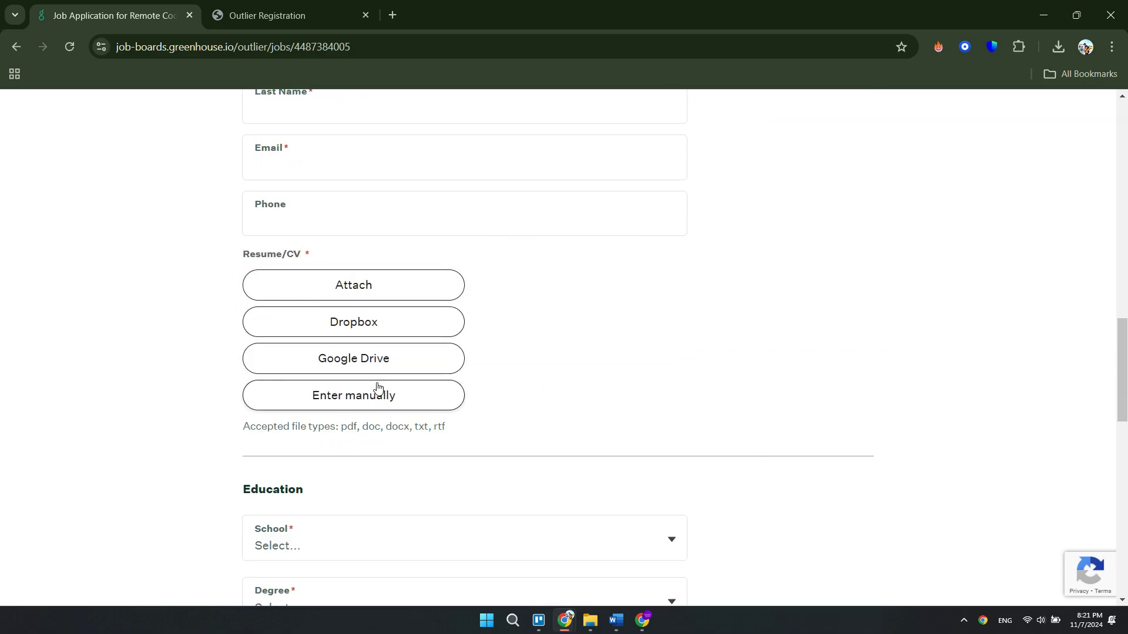
{"action": "scroll", "coordinate": [380, 388], "scroll_direction": "down", "scroll_amount": 3}
{"action": "scroll", "coordinate": [364, 319], "scroll_direction": "down", "scroll_amount": 1}
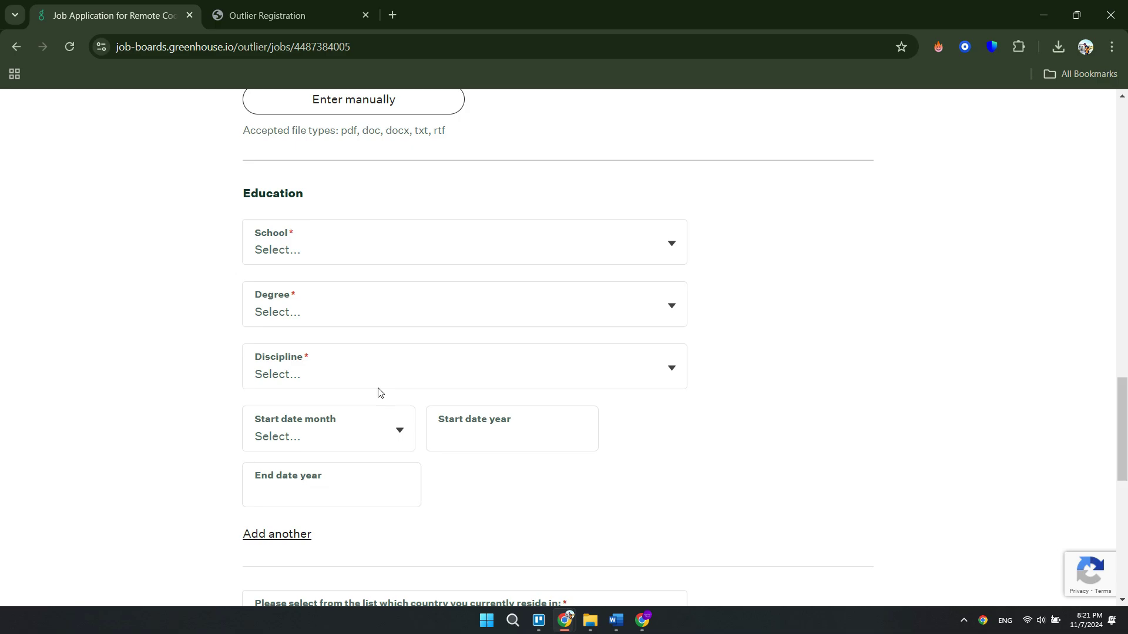
{"action": "scroll", "coordinate": [370, 392], "scroll_direction": "down", "scroll_amount": 1}
{"action": "scroll", "coordinate": [370, 393], "scroll_direction": "down", "scroll_amount": 2}
{"action": "scroll", "coordinate": [386, 370], "scroll_direction": "down", "scroll_amount": 1}
{"action": "scroll", "coordinate": [387, 370], "scroll_direction": "down", "scroll_amount": 2}
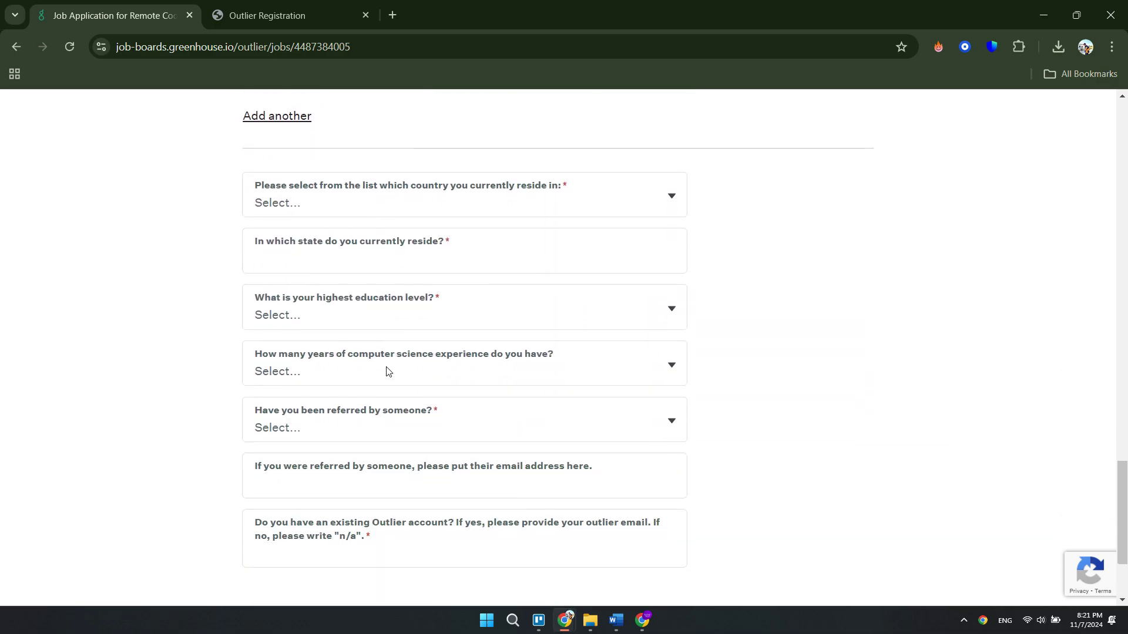
{"action": "scroll", "coordinate": [387, 370], "scroll_direction": "down", "scroll_amount": 2}
{"action": "scroll", "coordinate": [411, 323], "scroll_direction": "down", "scroll_amount": 1}
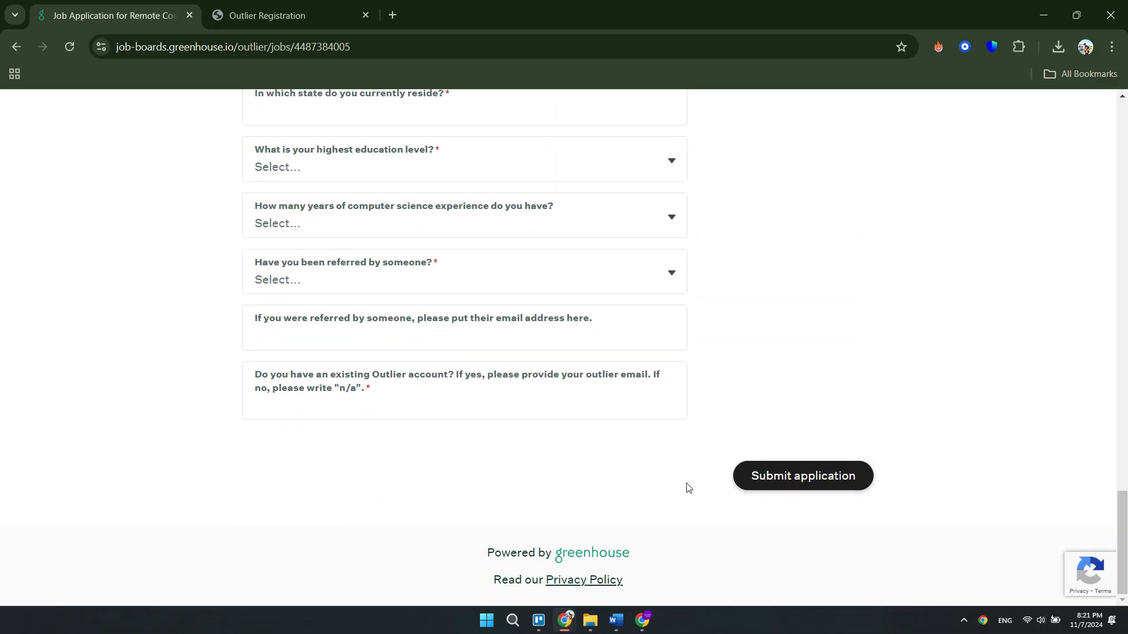
{"action": "scroll", "coordinate": [487, 485], "scroll_direction": "up", "scroll_amount": 5}
{"action": "scroll", "coordinate": [330, 309], "scroll_direction": "up", "scroll_amount": 5}
{"action": "scroll", "coordinate": [325, 316], "scroll_direction": "up", "scroll_amount": 8}
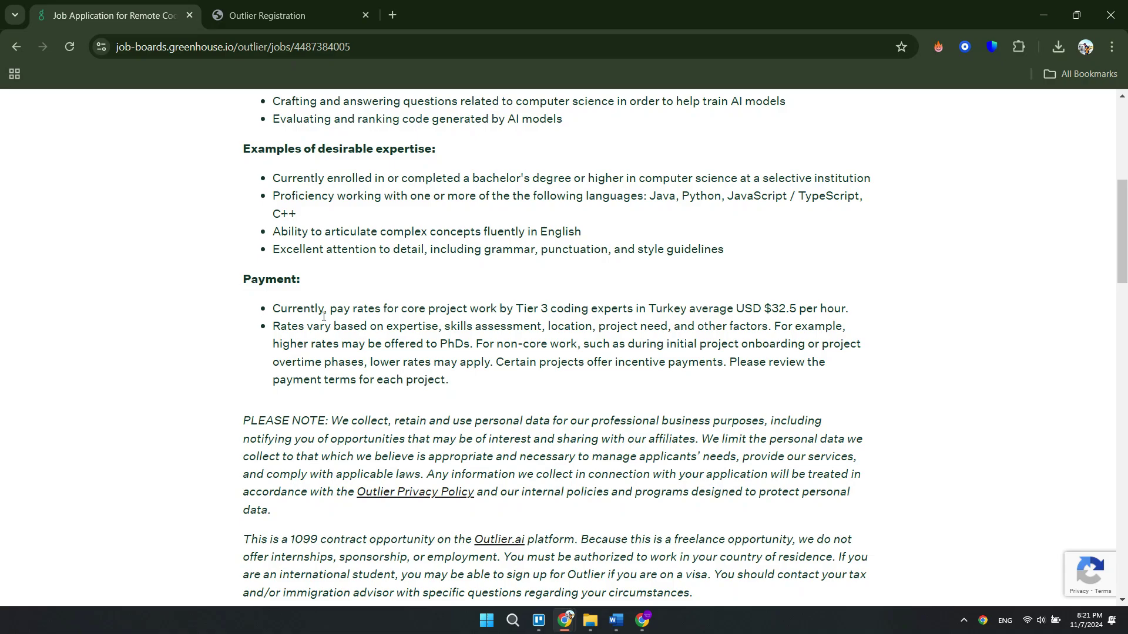
{"action": "scroll", "coordinate": [325, 316], "scroll_direction": "up", "scroll_amount": 5}
{"action": "left_click", "coordinate": [265, 117]}
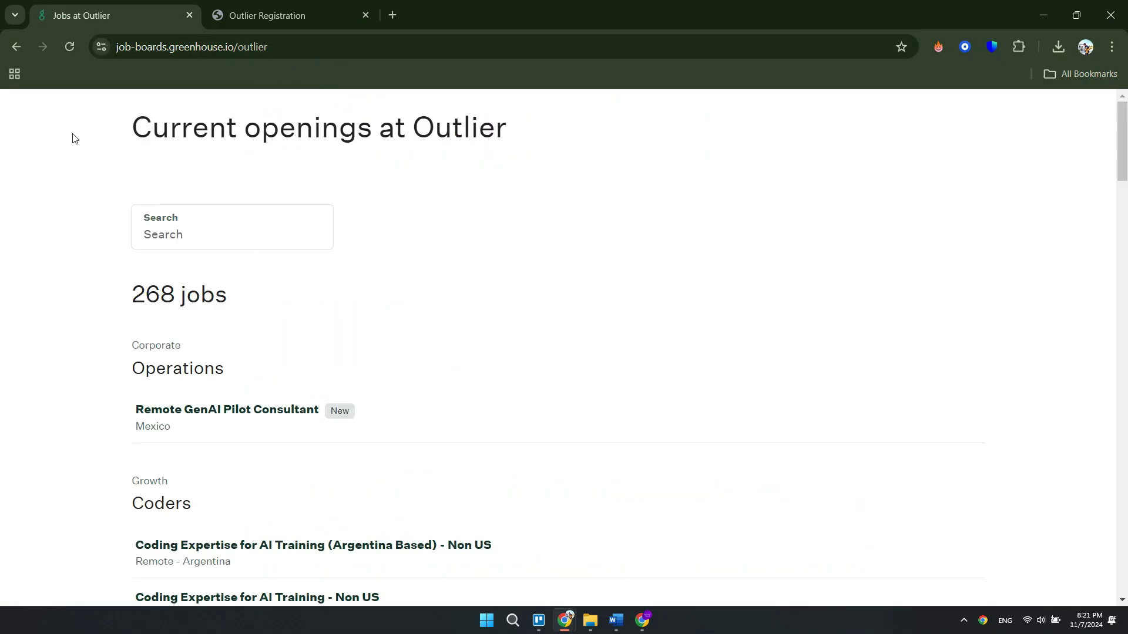
- Go back through browser history from the Turkey coding posting to the jobs list
{"action": "left_click", "coordinate": [14, 47]}
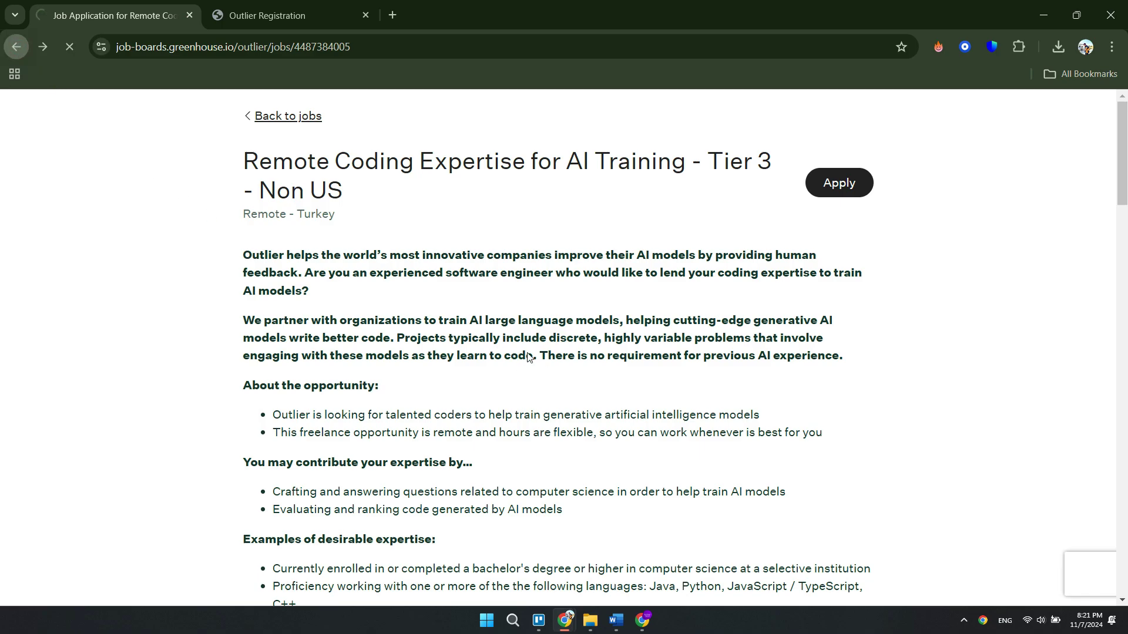
{"action": "key", "text": "alt+Left"}
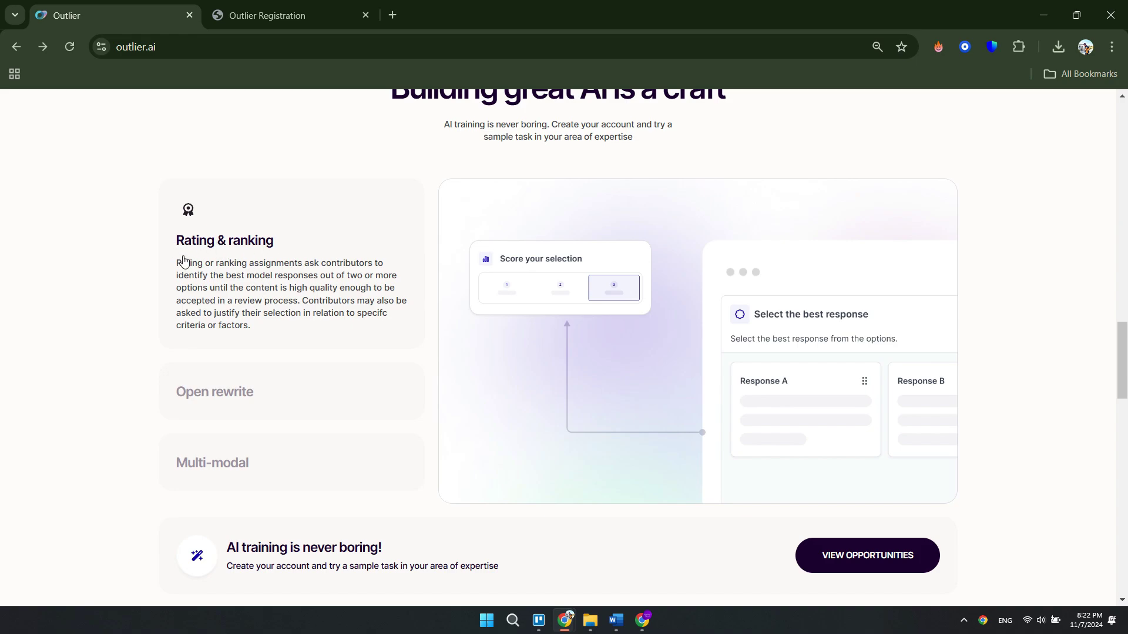
- Expand the Open rewrite and Multi-modal task types, then highlight the Meet the experts heading
{"action": "left_click_drag", "start_coordinate": [183, 261], "coordinate": [345, 315]}
{"action": "left_click", "coordinate": [345, 315]}
{"action": "left_click", "coordinate": [226, 391]}
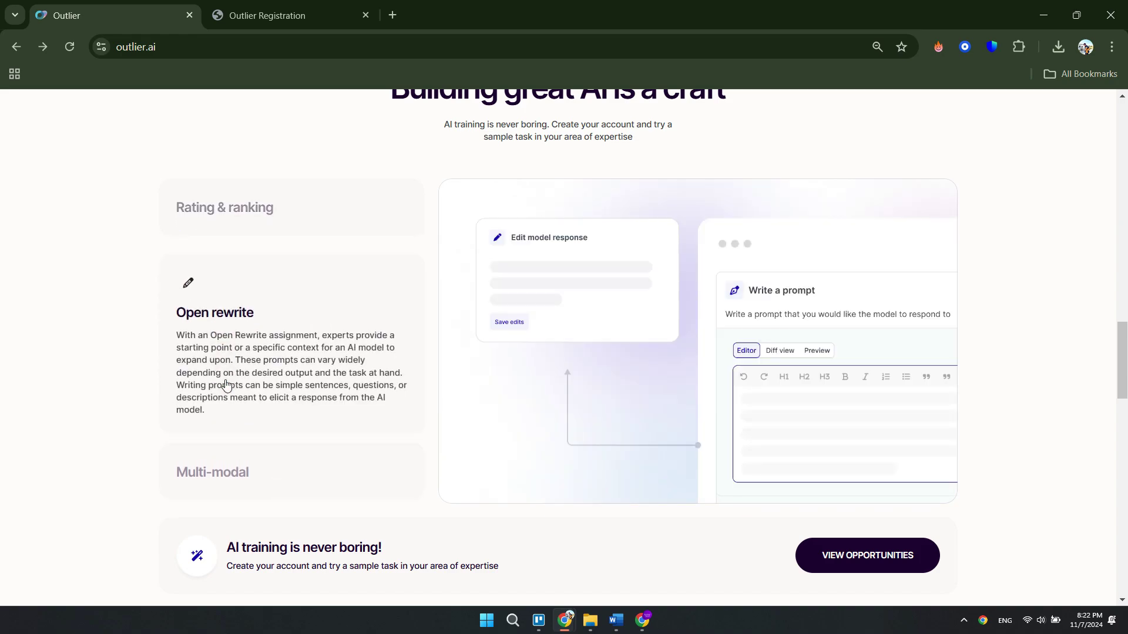
{"action": "scroll", "coordinate": [417, 283], "scroll_direction": "down", "scroll_amount": 1}
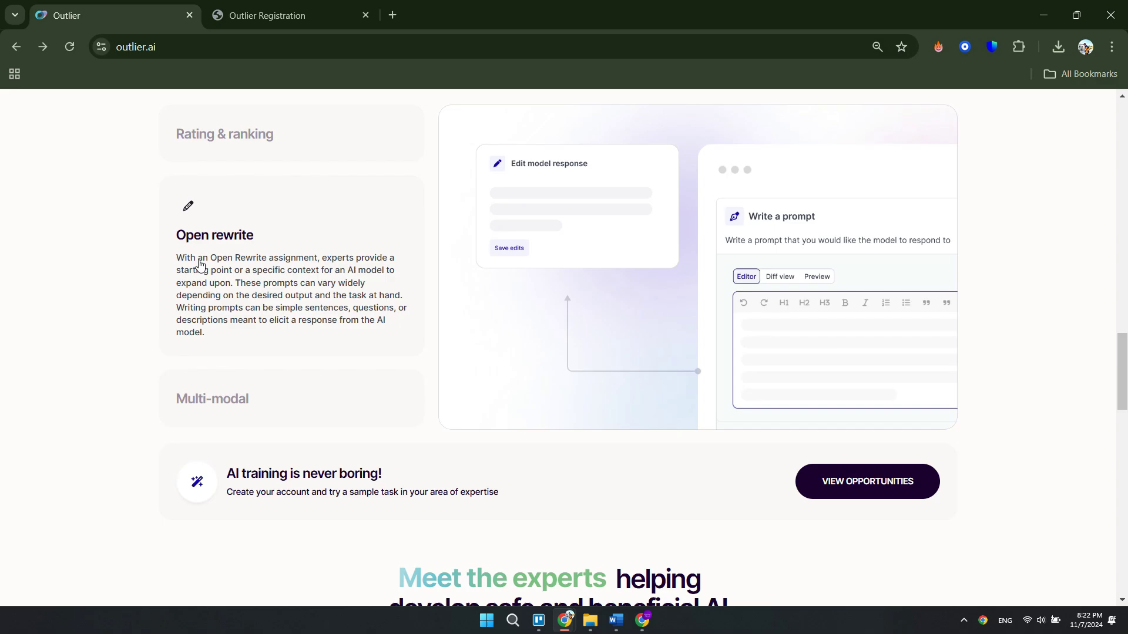
{"action": "left_click", "coordinate": [216, 393]}
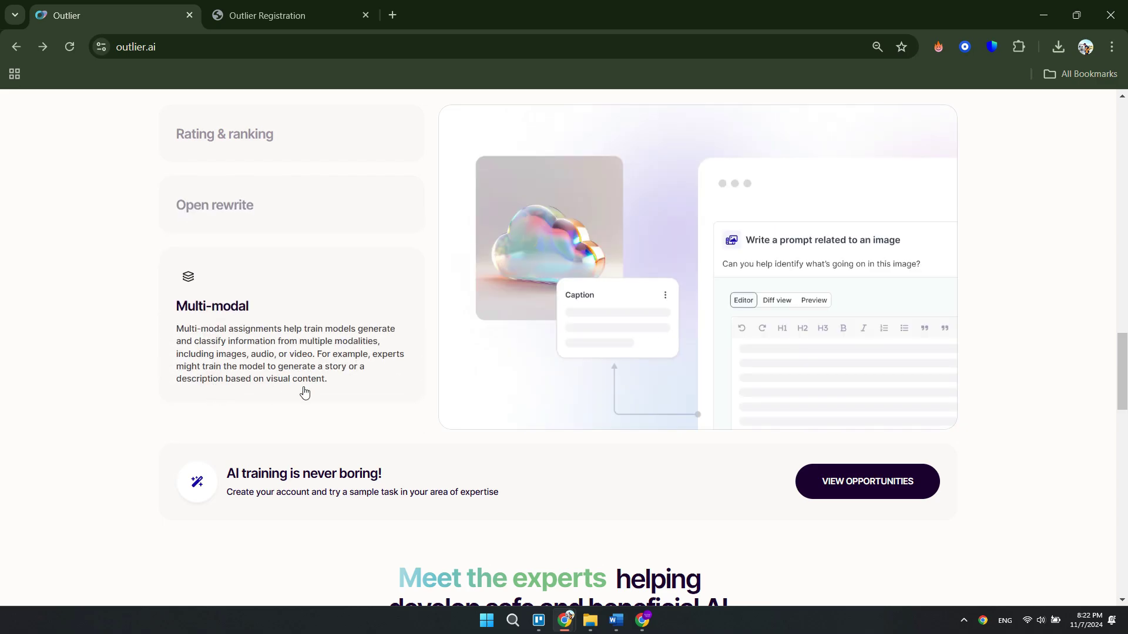
{"action": "scroll", "coordinate": [305, 392], "scroll_direction": "down", "scroll_amount": 3}
{"action": "scroll", "coordinate": [321, 370], "scroll_direction": "down", "scroll_amount": 2}
{"action": "scroll", "coordinate": [352, 423], "scroll_direction": "down", "scroll_amount": 3}
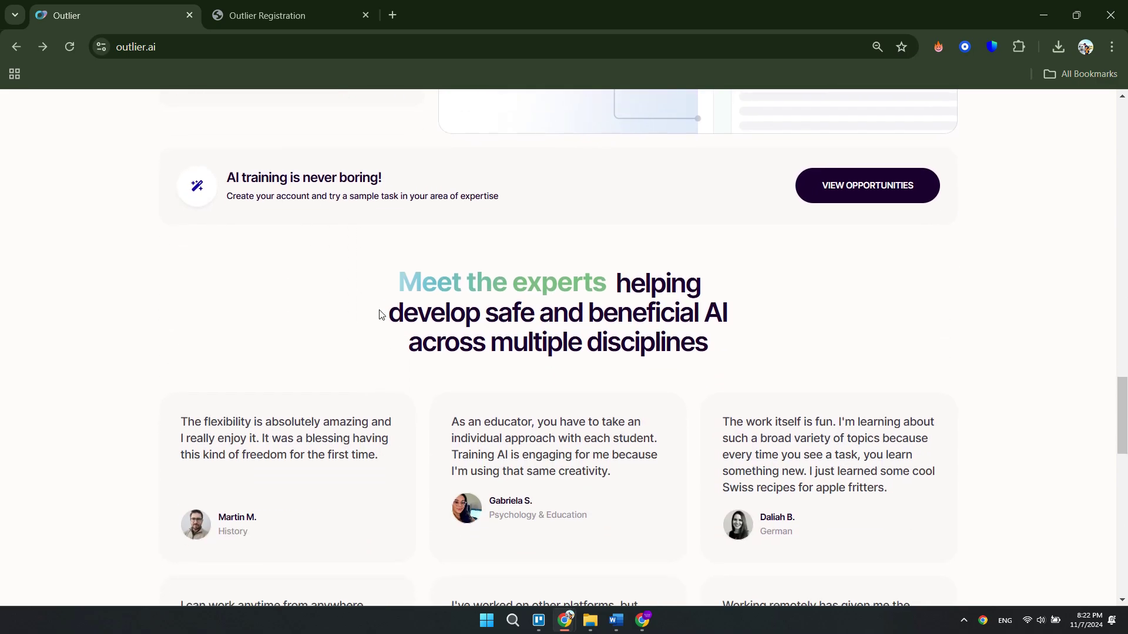
{"action": "left_click_drag", "start_coordinate": [392, 284], "coordinate": [743, 333]}
{"action": "scroll", "coordinate": [441, 379], "scroll_direction": "down", "scroll_amount": 1}
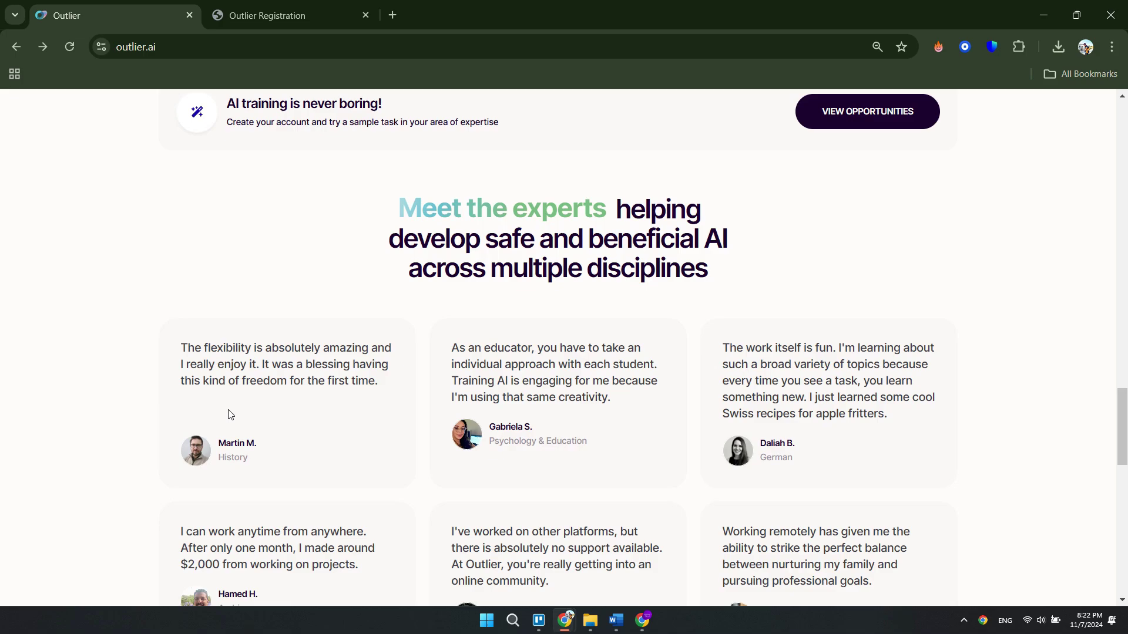
{"action": "scroll", "coordinate": [267, 398], "scroll_direction": "down", "scroll_amount": 1}
{"action": "scroll", "coordinate": [761, 261], "scroll_direction": "down", "scroll_amount": 1}
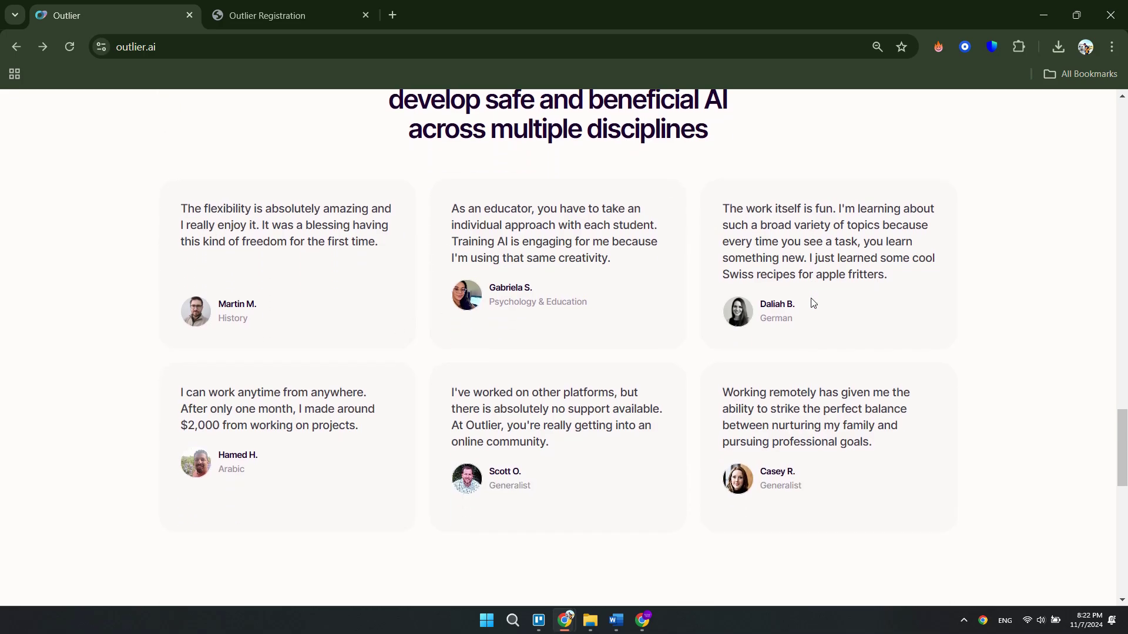
{"action": "scroll", "coordinate": [617, 397], "scroll_direction": "down", "scroll_amount": 1}
{"action": "scroll", "coordinate": [440, 423], "scroll_direction": "down", "scroll_amount": 2}
{"action": "scroll", "coordinate": [386, 430], "scroll_direction": "down", "scroll_amount": 1}
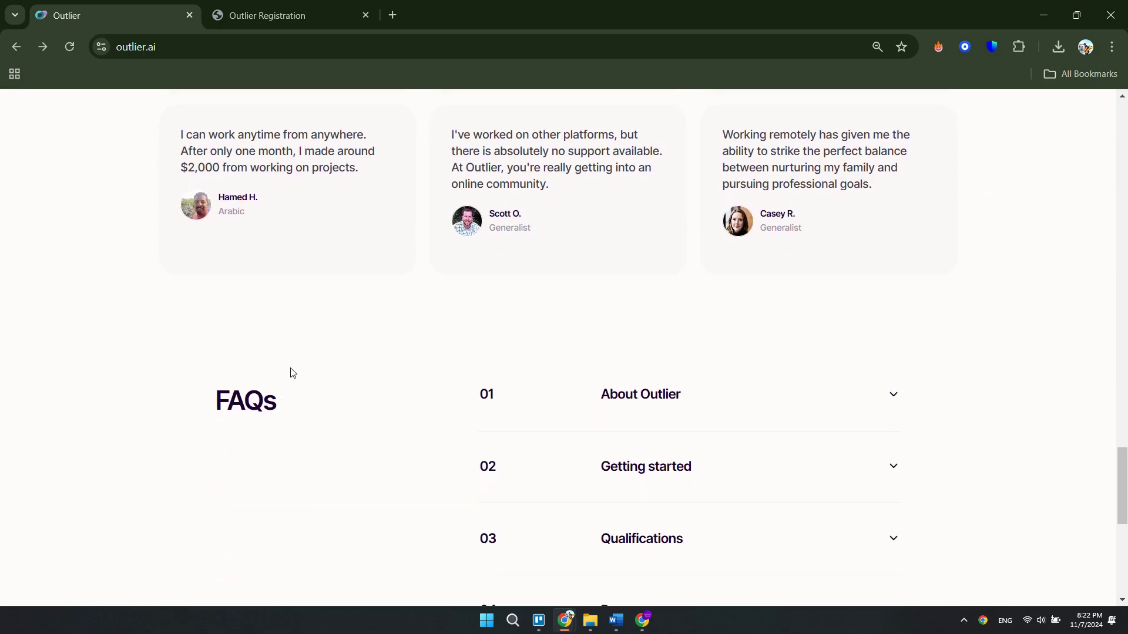